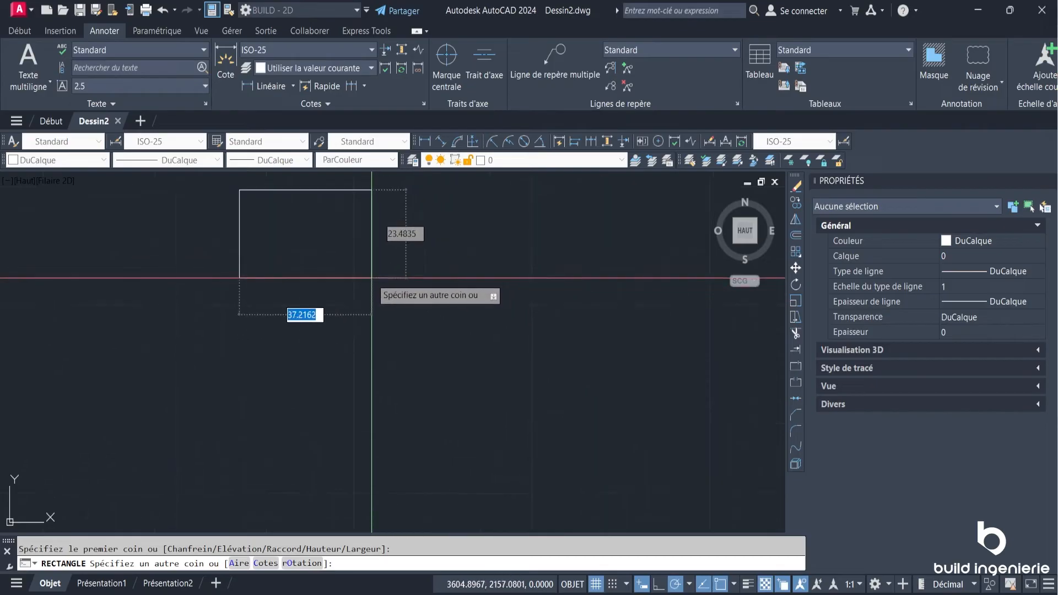
Complete the rectangle by placing its opposite corner
{"action": "left_click", "coordinate": [389, 308]}
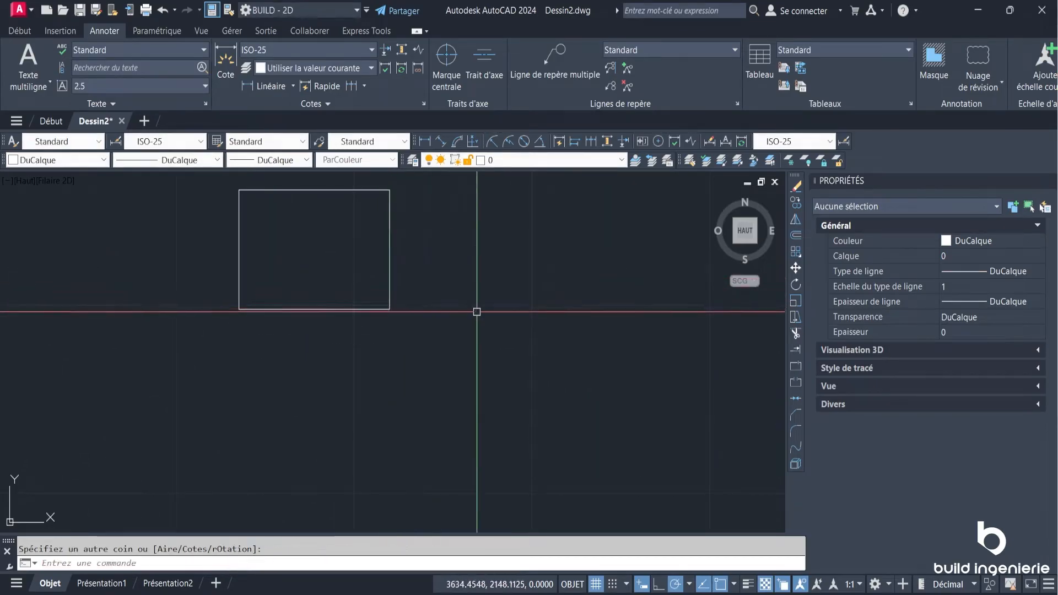
{"action": "middle_click_drag", "start_coordinate": [203, 208], "coordinate": [253, 231]}
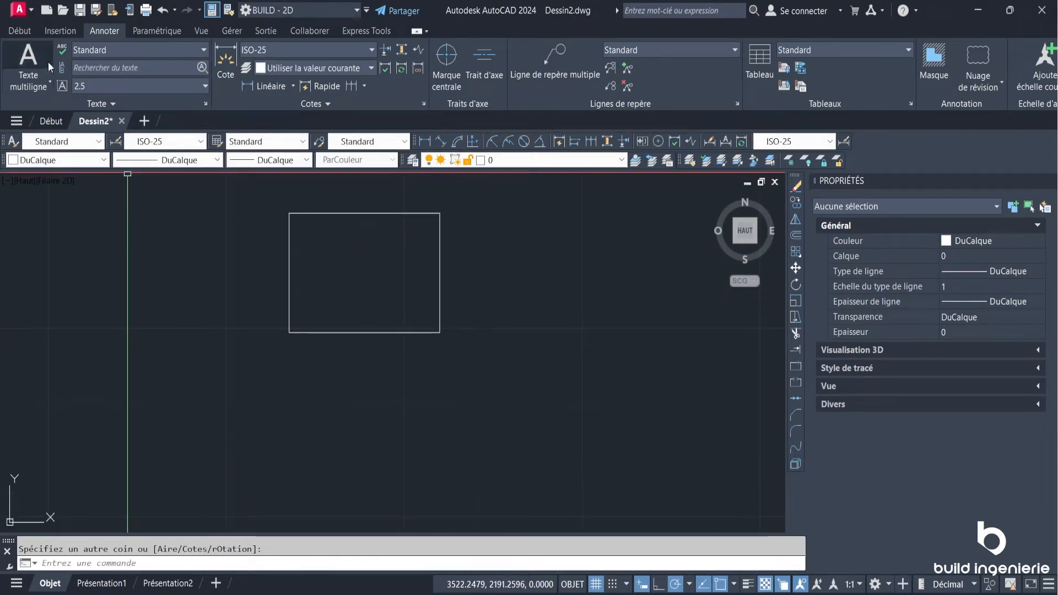
Start the Hatch command, try defining its boundary by selecting objects, and switch back to picking internal points
{"action": "left_click", "coordinate": [20, 31]}
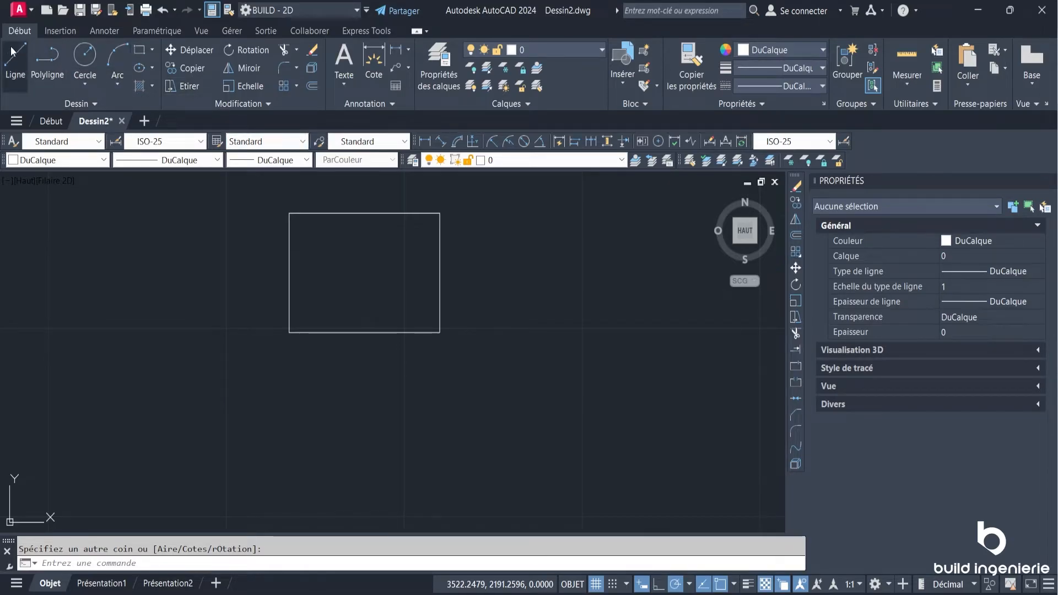
{"action": "left_click", "coordinate": [152, 85]}
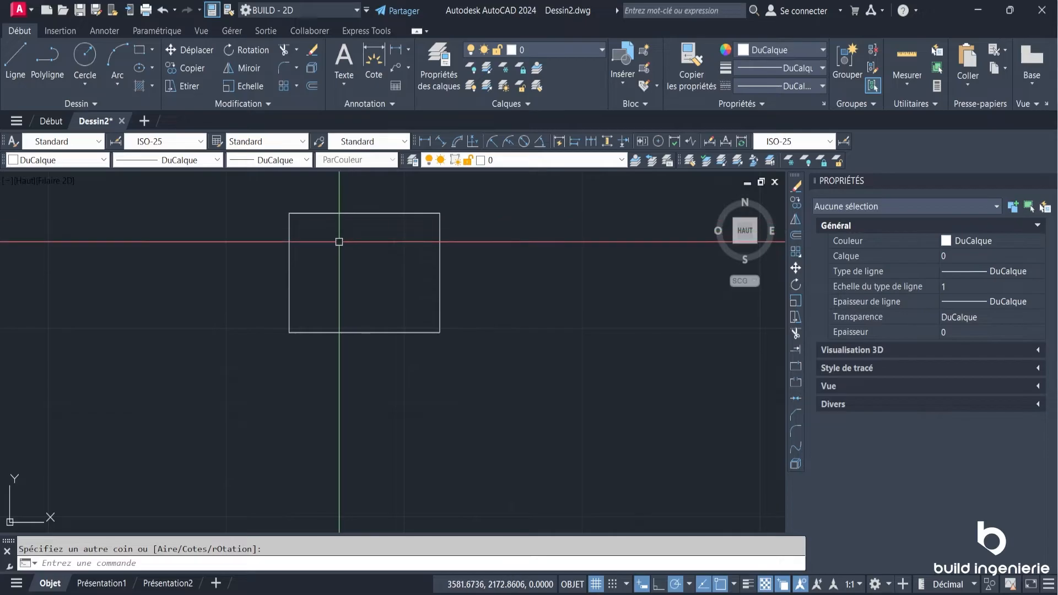
{"action": "type", "text": "H"}
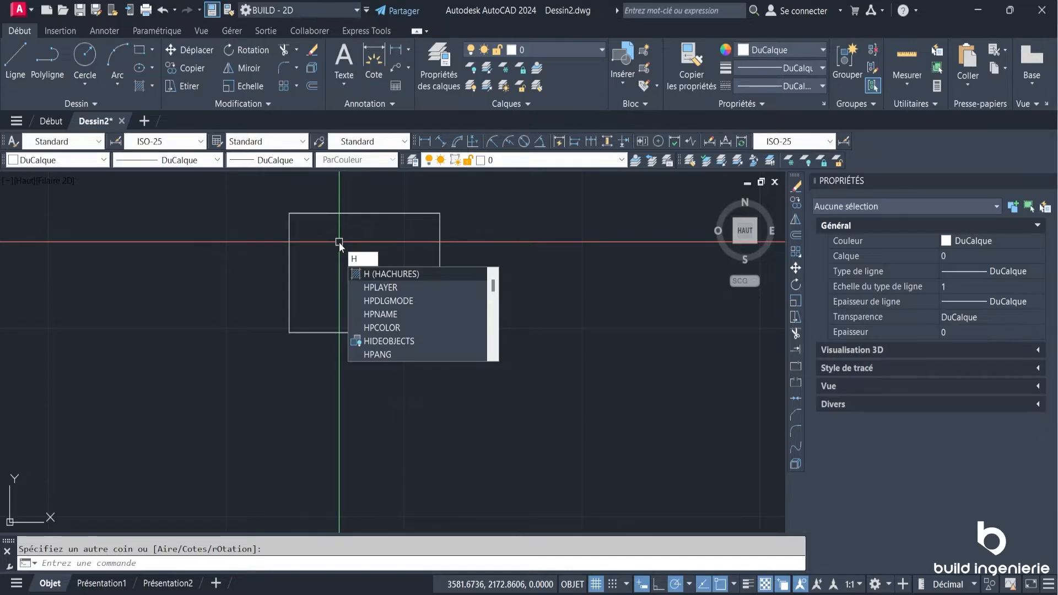
{"action": "key", "text": "Return"}
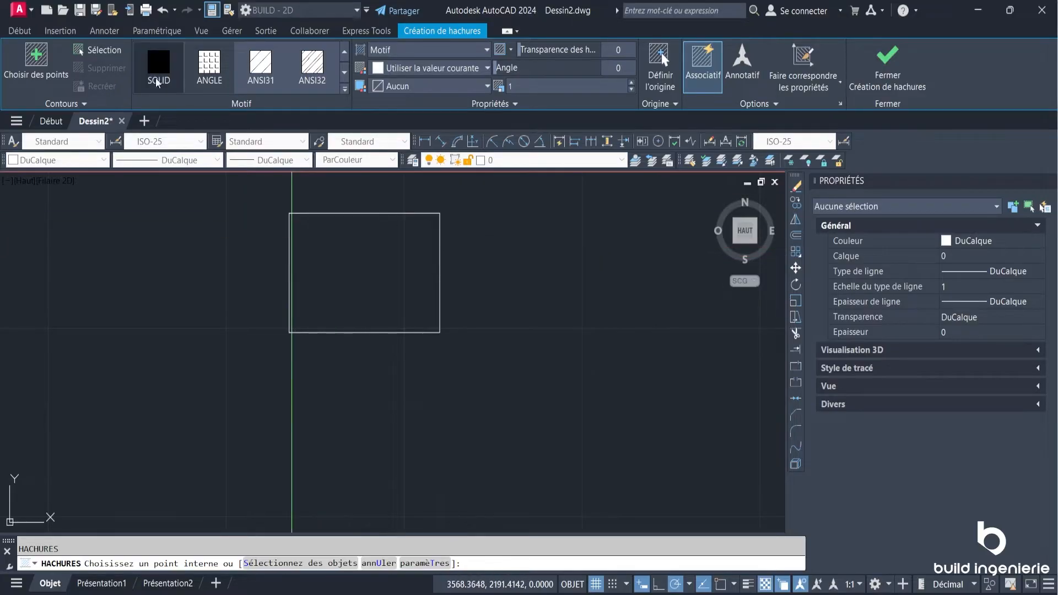
{"action": "left_click", "coordinate": [104, 50]}
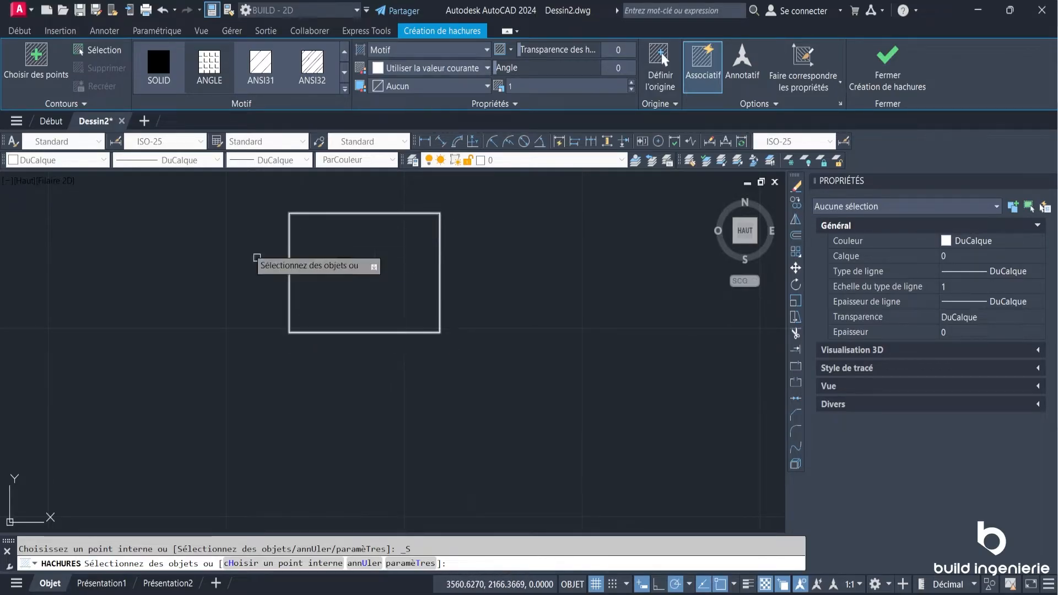
{"action": "left_click", "coordinate": [35, 70]}
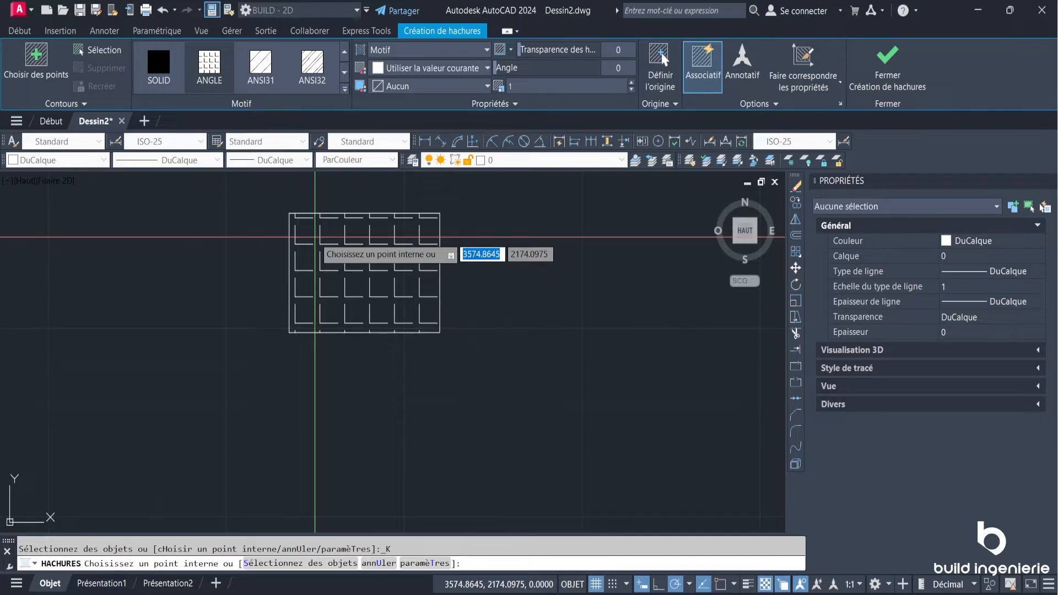
{"action": "left_click", "coordinate": [93, 104]}
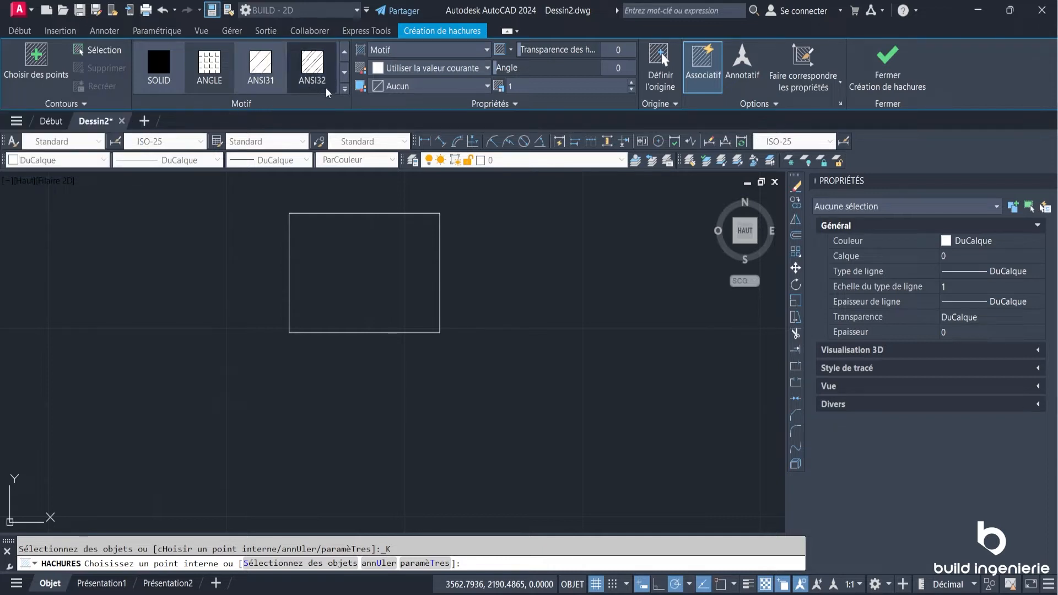
Look through the available hatch patterns and choose ANSI31
{"action": "left_click", "coordinate": [343, 88]}
{"action": "scroll", "coordinate": [311, 97], "scroll_direction": "down", "scroll_amount": 10}
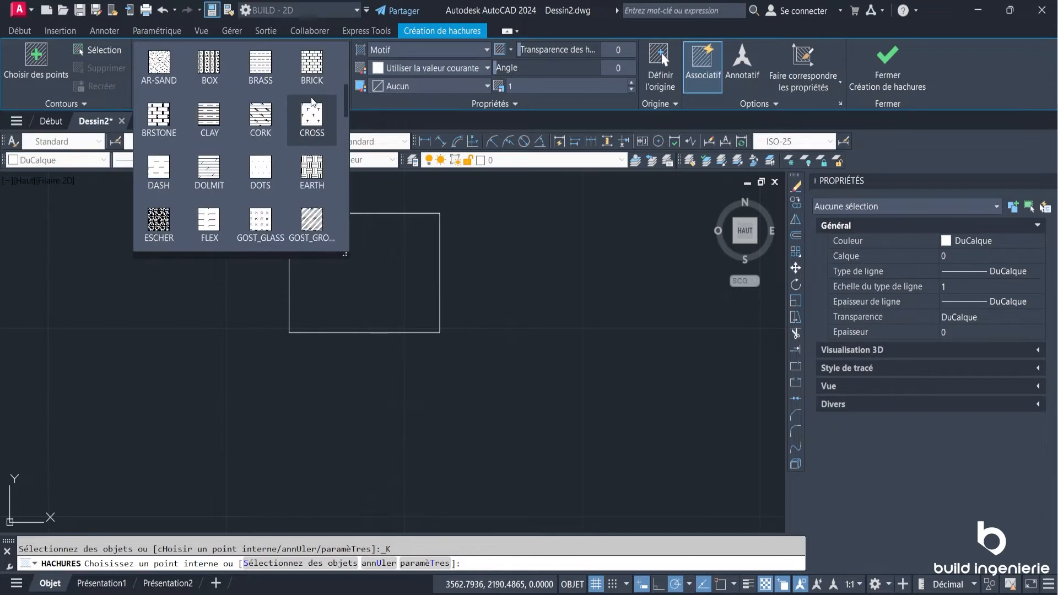
{"action": "scroll", "coordinate": [311, 97], "scroll_direction": "down", "scroll_amount": 5}
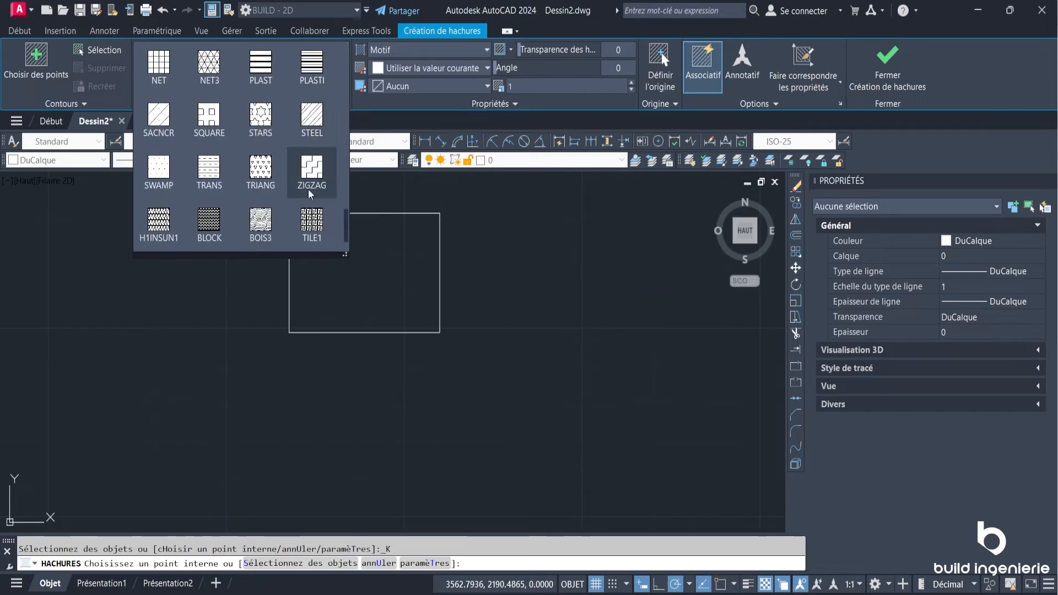
{"action": "scroll", "coordinate": [233, 217], "scroll_direction": "up", "scroll_amount": 12}
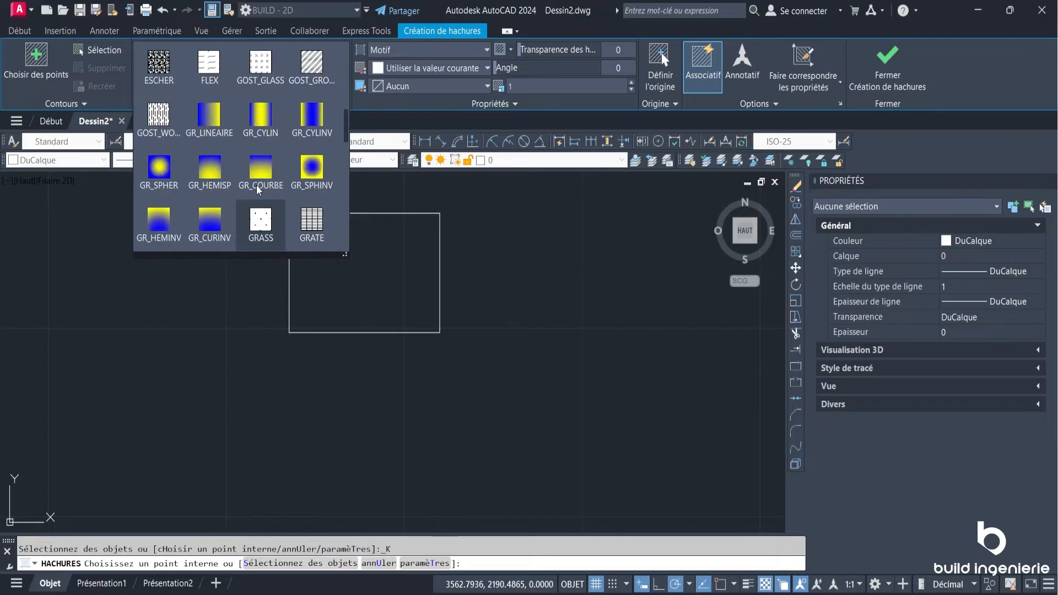
{"action": "scroll", "coordinate": [271, 85], "scroll_direction": "up", "scroll_amount": 3}
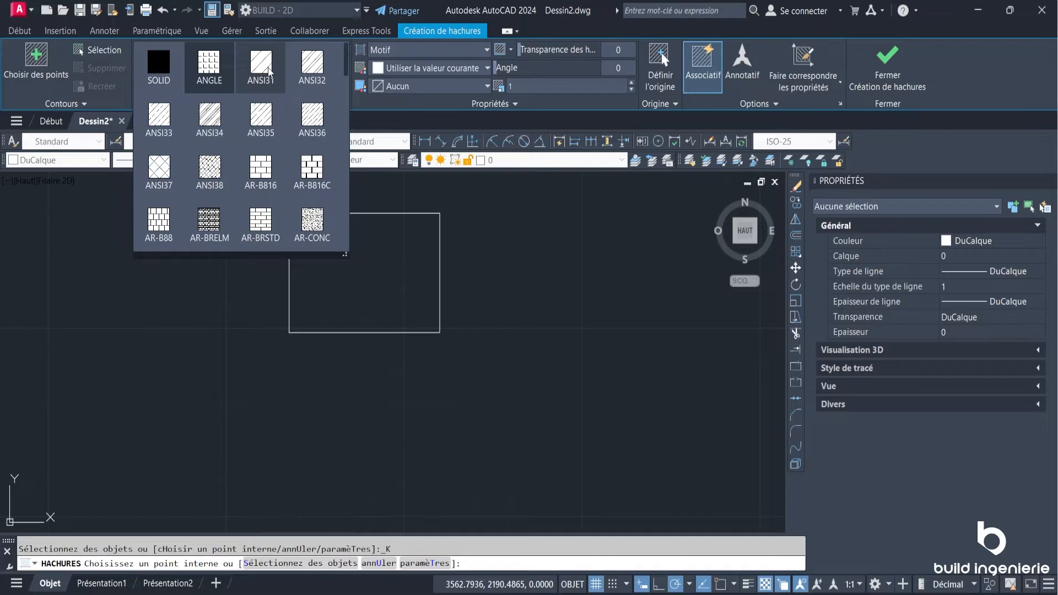
{"action": "left_click", "coordinate": [261, 65]}
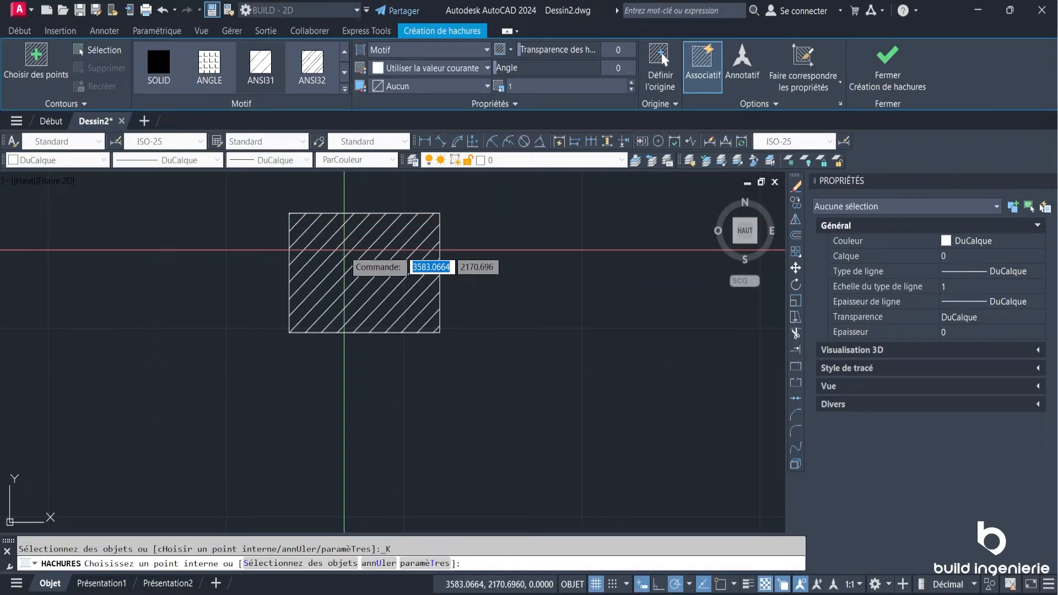
Check the available hatch types and switch the hatch to the GR_LINEAIRE gradient
{"action": "middle_click_drag", "start_coordinate": [336, 247], "coordinate": [386, 261]}
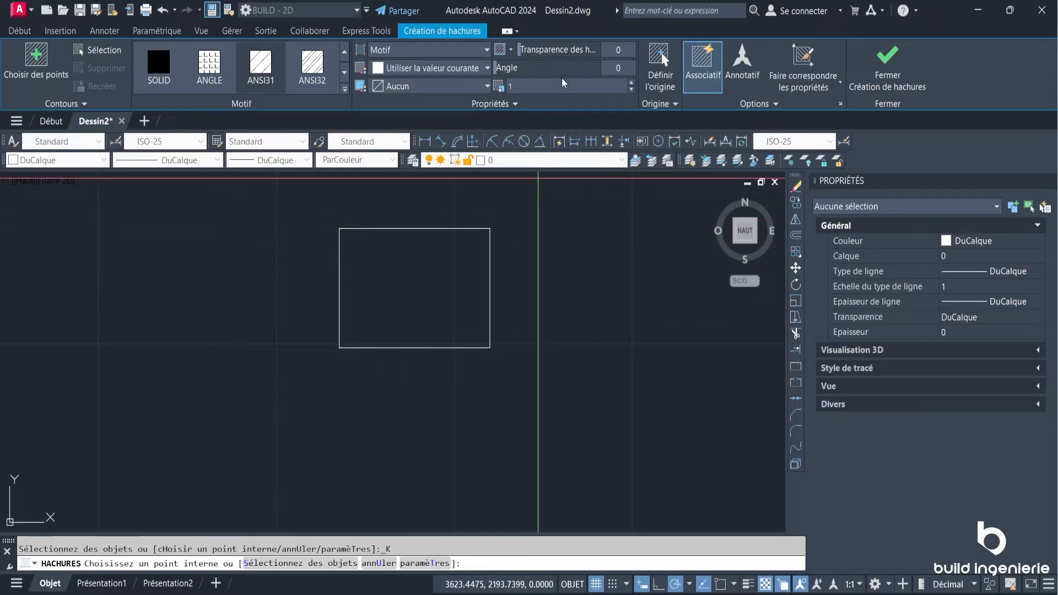
{"action": "left_click", "coordinate": [458, 51]}
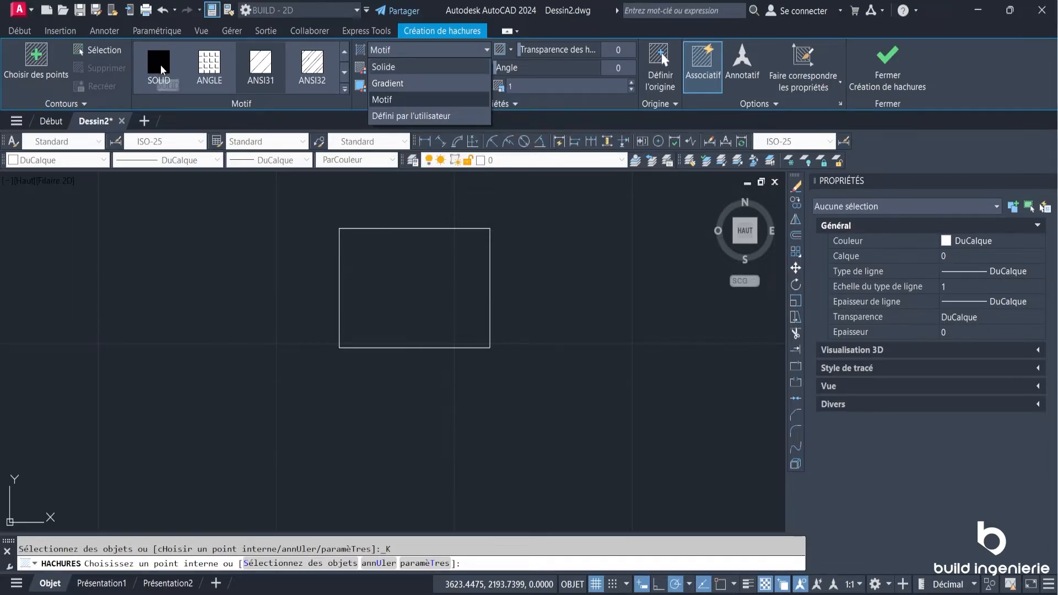
{"action": "left_click", "coordinate": [344, 88]}
{"action": "left_click", "coordinate": [345, 90]}
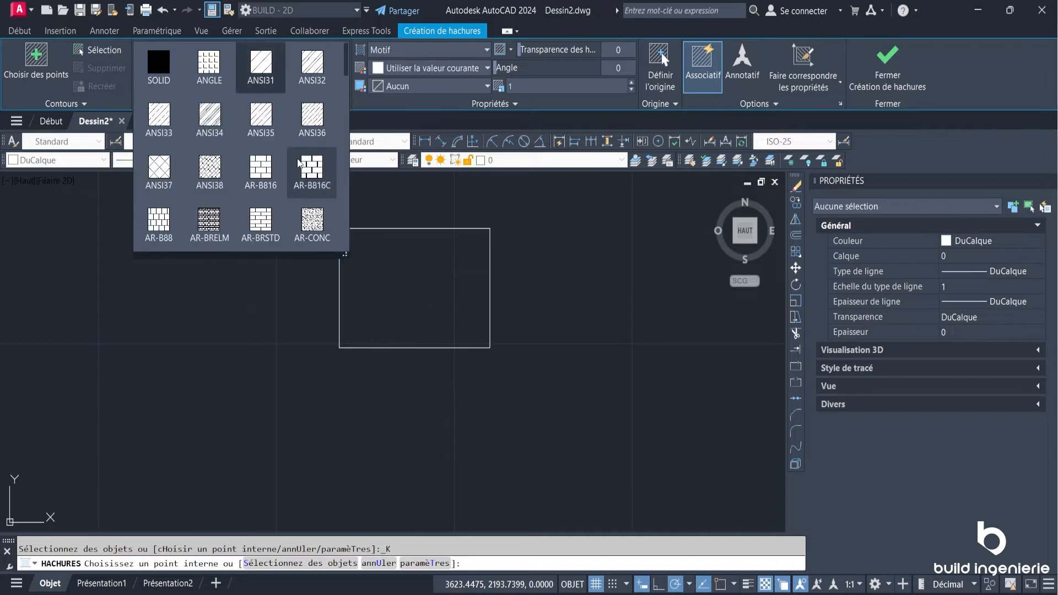
{"action": "scroll", "coordinate": [293, 168], "scroll_direction": "down", "scroll_amount": 1}
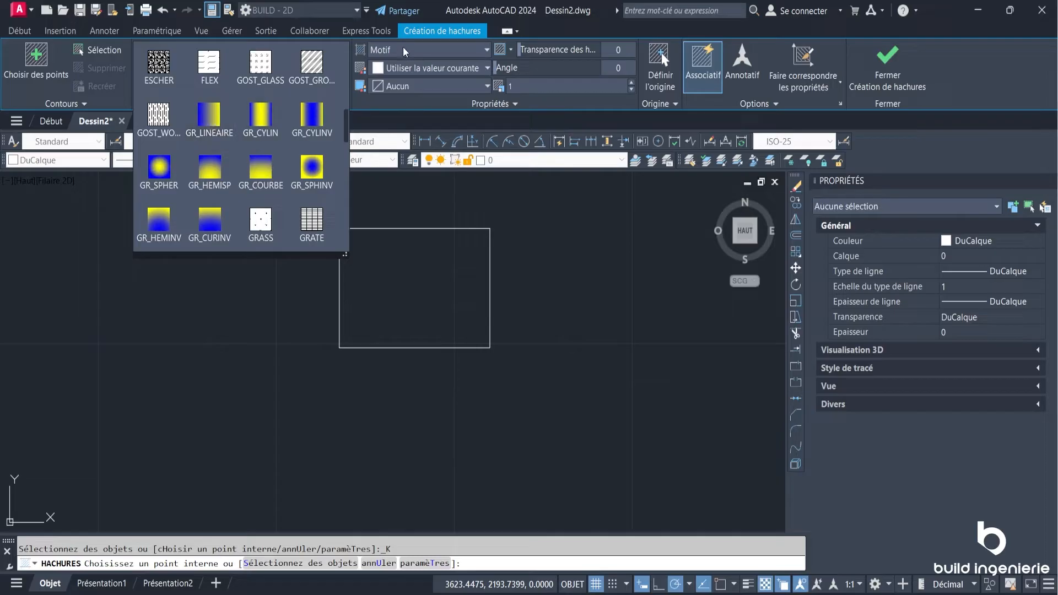
{"action": "left_click", "coordinate": [223, 114]}
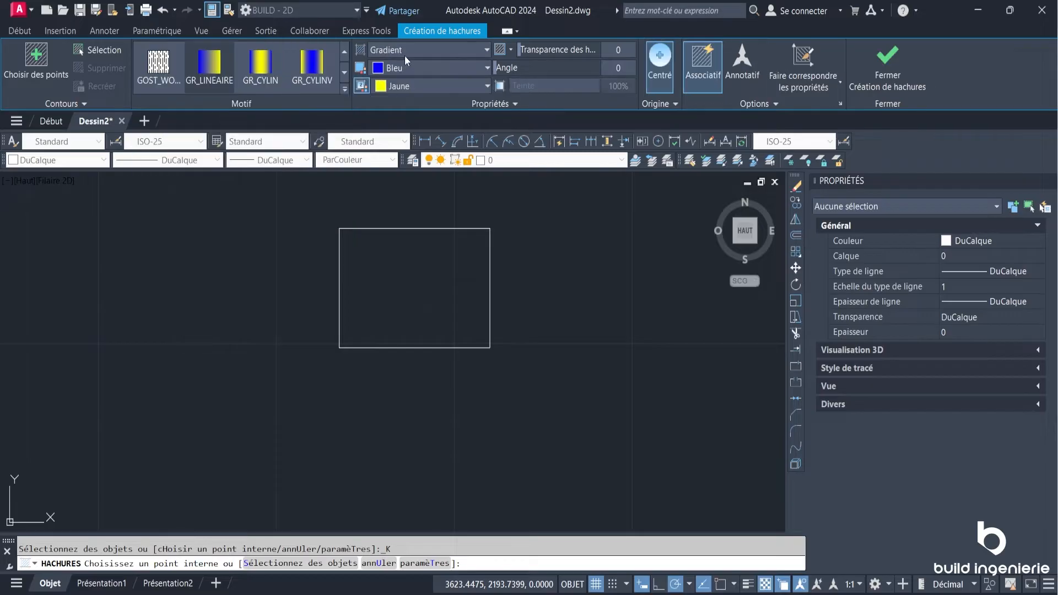
Switch the hatch from the gradient back to the ANSI31 pattern
{"action": "left_click", "coordinate": [343, 89]}
{"action": "scroll", "coordinate": [320, 127], "scroll_direction": "up", "scroll_amount": 5}
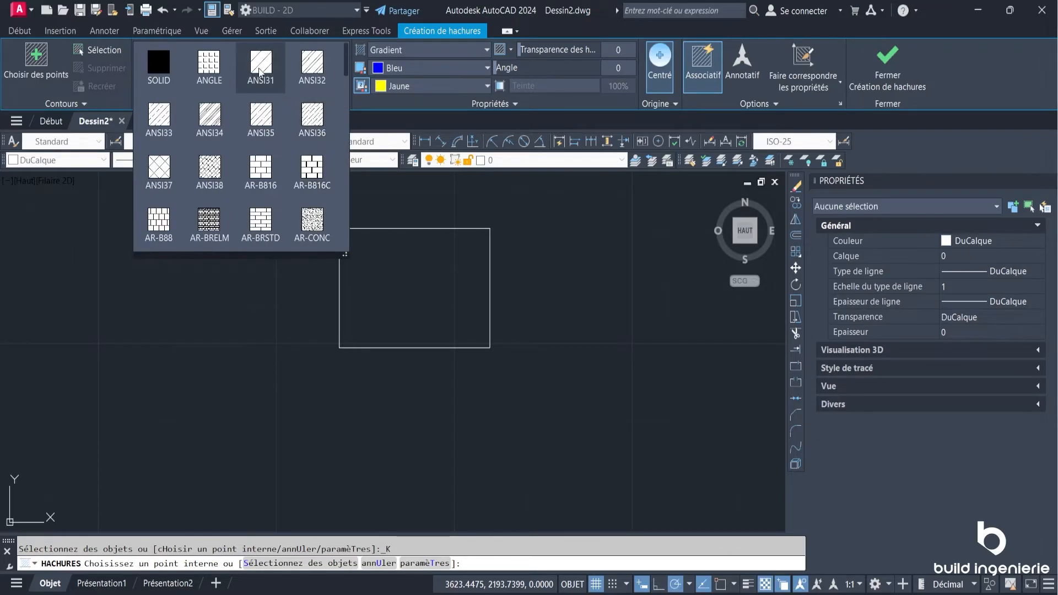
{"action": "left_click", "coordinate": [255, 77]}
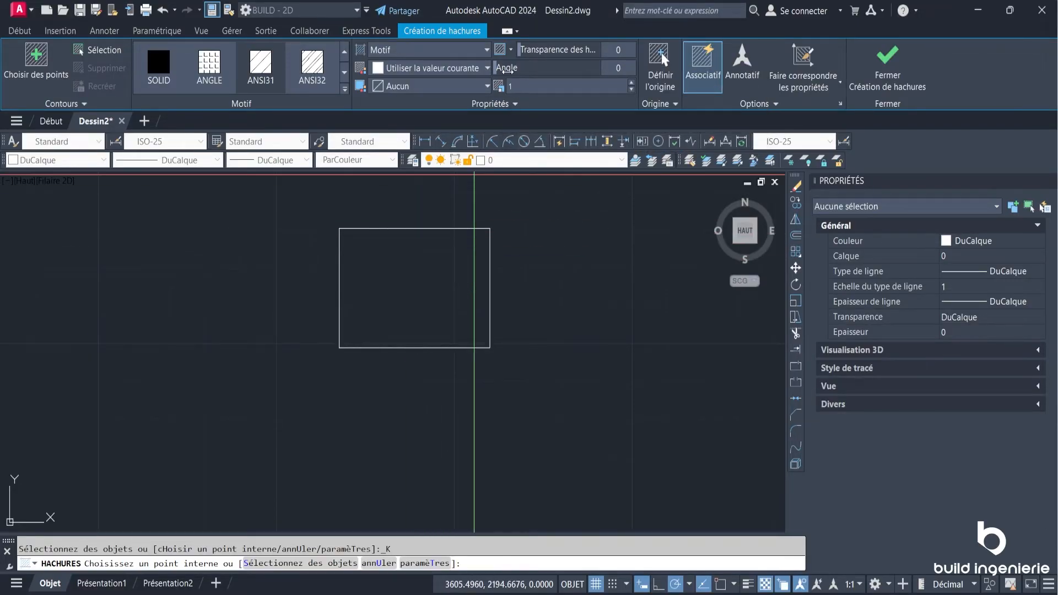
Set the hatch angle to 90 and the hatch pattern scale to 2
{"action": "left_click_drag", "start_coordinate": [500, 67], "coordinate": [521, 67]}
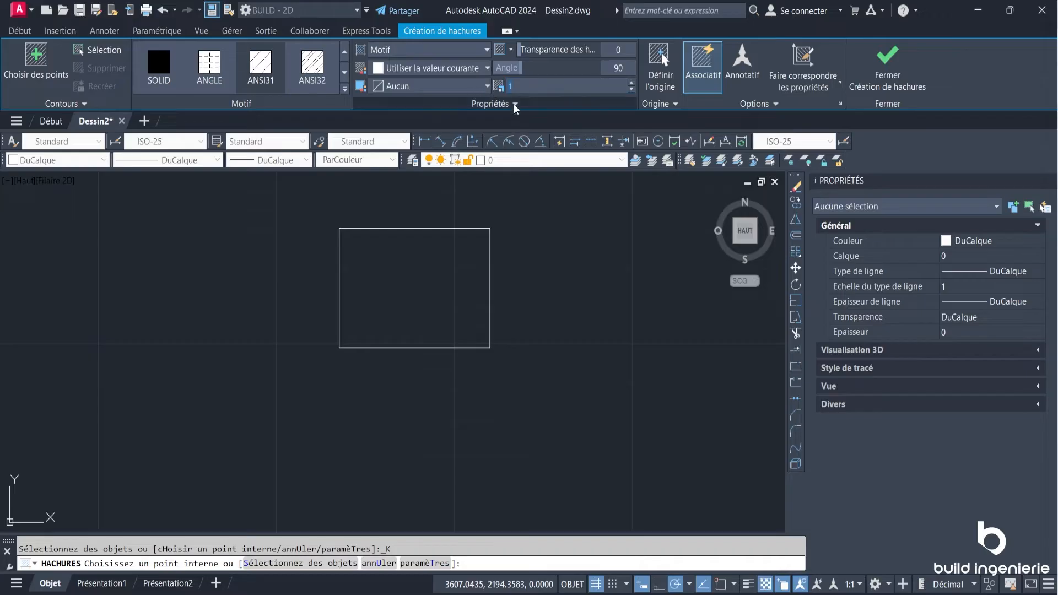
{"action": "left_click", "coordinate": [524, 88]}
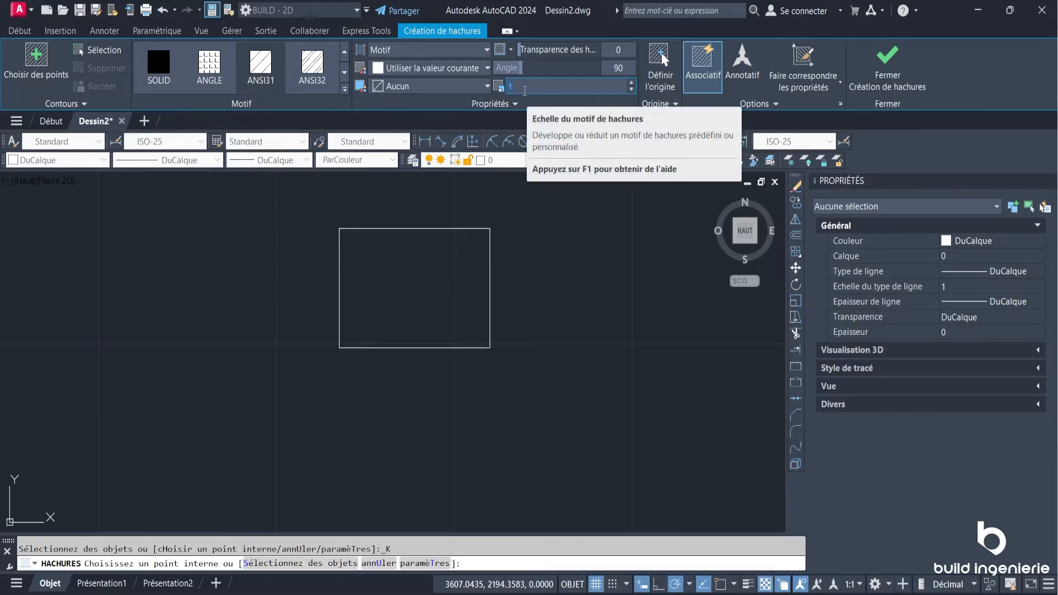
{"action": "type", "text": "2"}
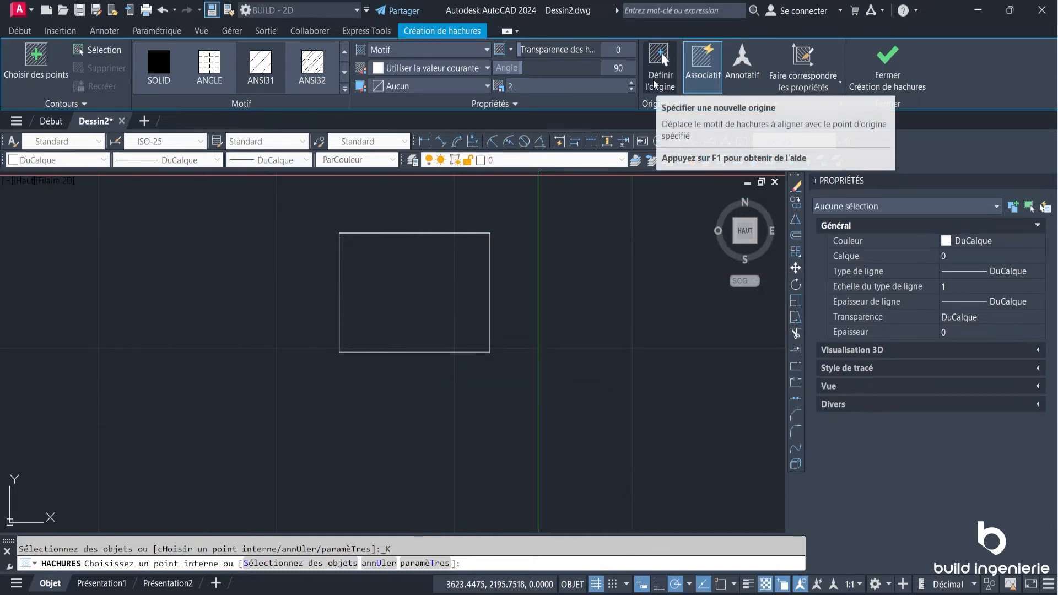
Check the hatch origin options and set the hatch angle back to 0
{"action": "left_click", "coordinate": [668, 103]}
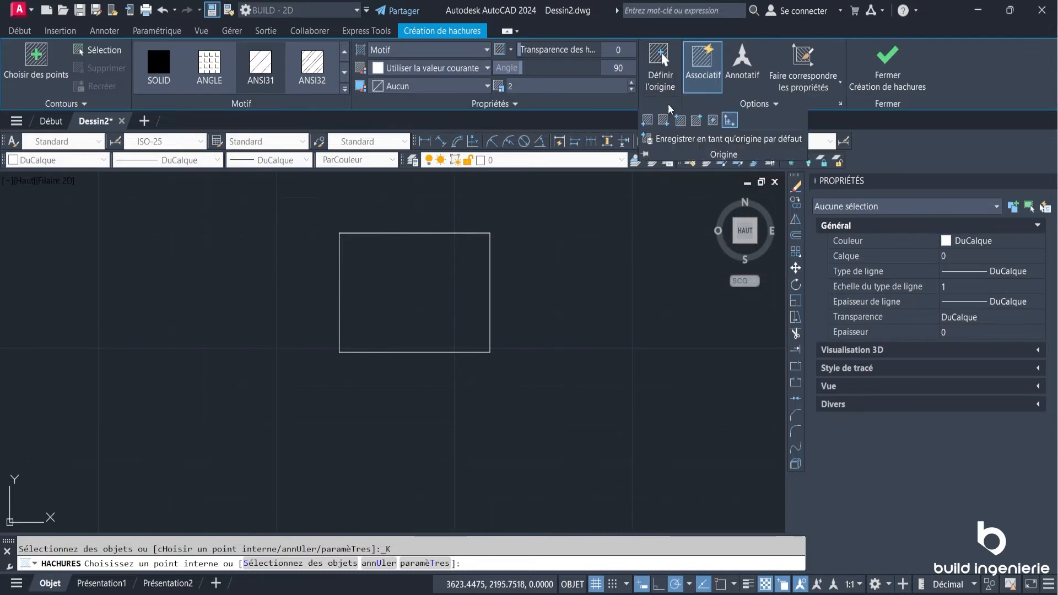
{"action": "left_click", "coordinate": [645, 123]}
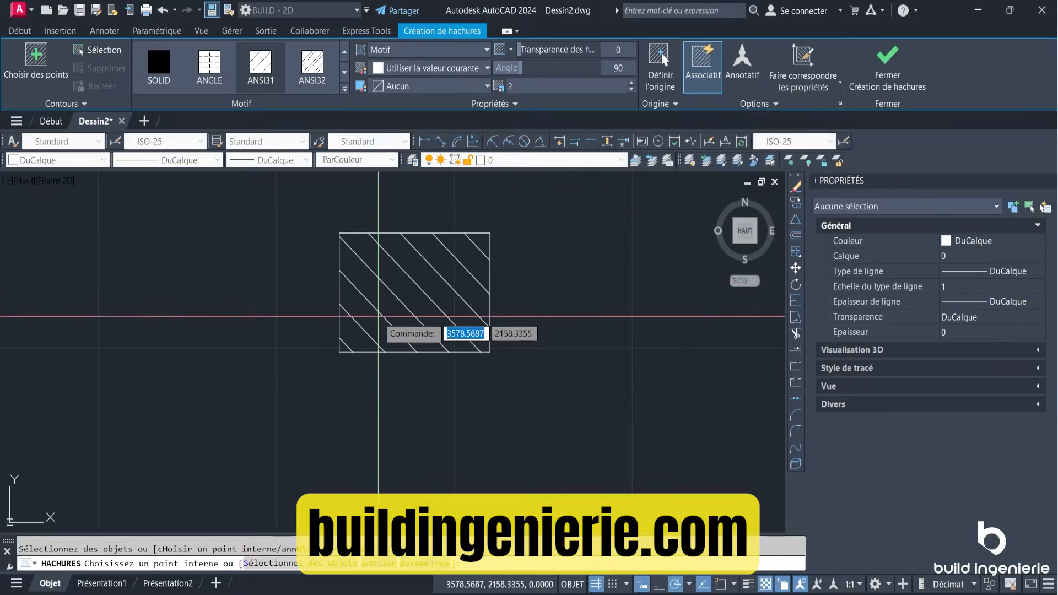
{"action": "left_click_drag", "start_coordinate": [521, 67], "coordinate": [496, 67]}
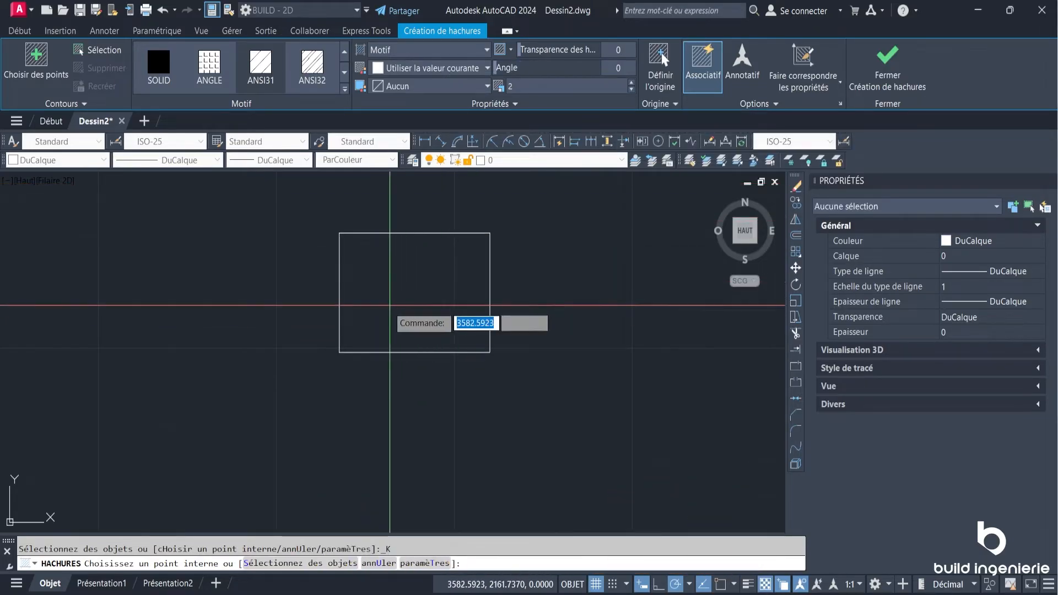
Examine the rectangle's lower-left corner against the hatch origin options and the hatch preview inside the rectangle
{"action": "scroll", "coordinate": [353, 345], "scroll_direction": "up", "scroll_amount": 2}
{"action": "scroll", "coordinate": [352, 343], "scroll_direction": "up", "scroll_amount": 4}
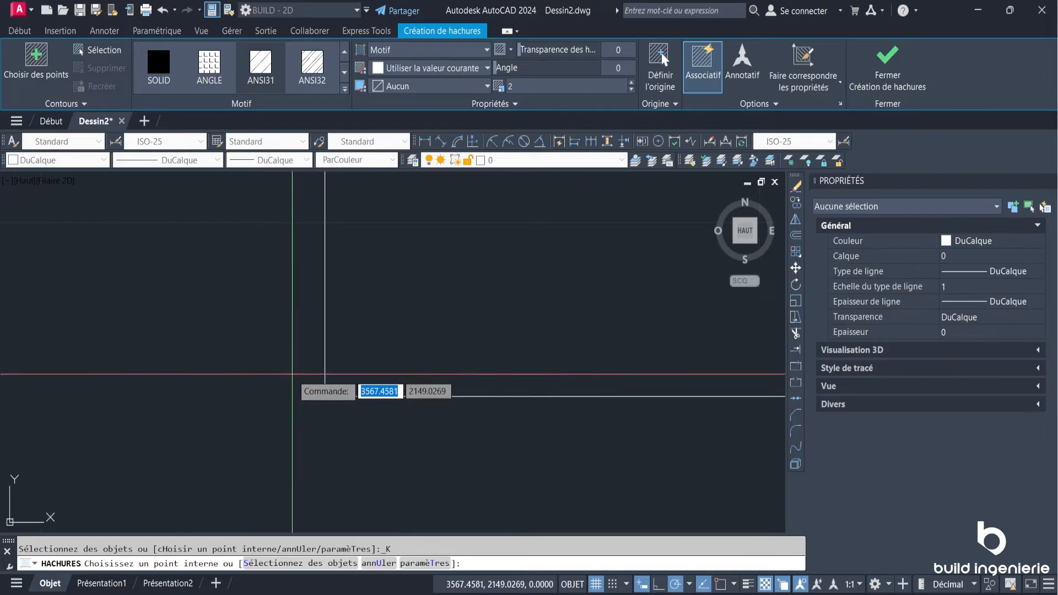
{"action": "scroll", "coordinate": [331, 393], "scroll_direction": "up", "scroll_amount": 4}
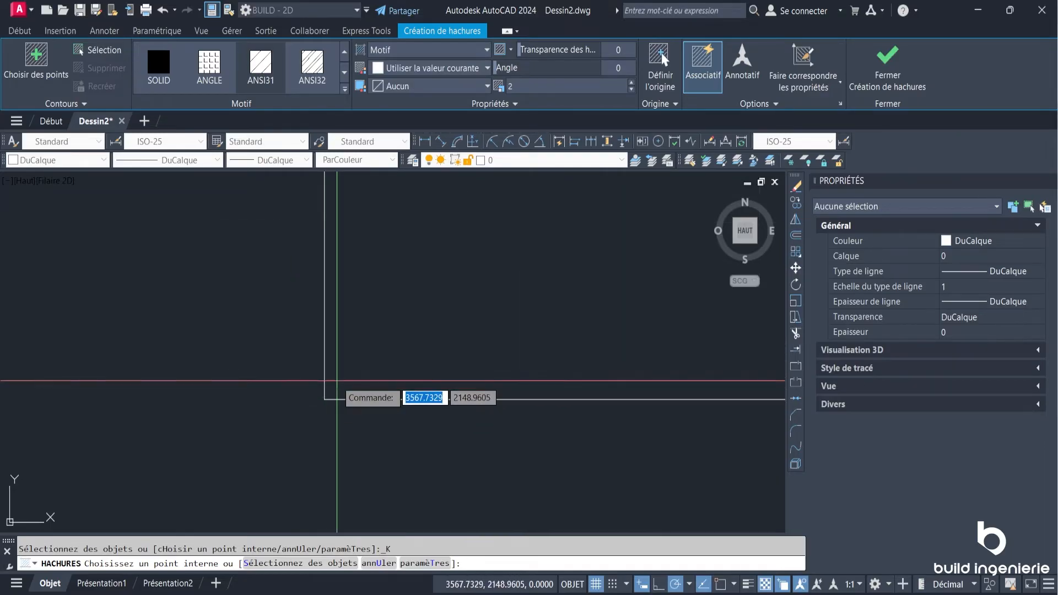
{"action": "scroll", "coordinate": [372, 355], "scroll_direction": "down", "scroll_amount": 3}
{"action": "left_click", "coordinate": [658, 104]}
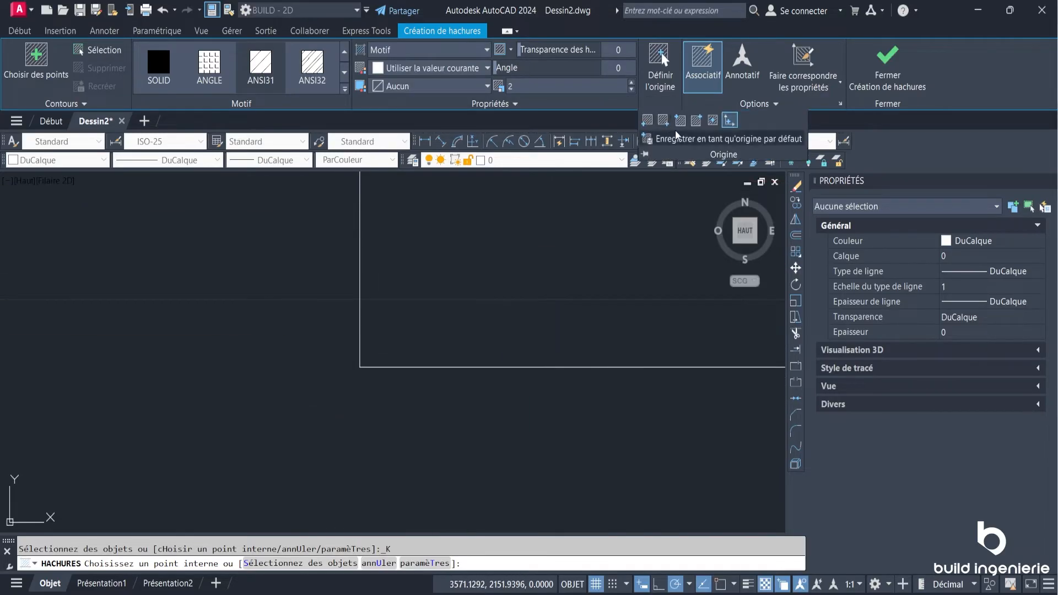
{"action": "scroll", "coordinate": [513, 244], "scroll_direction": "down", "scroll_amount": 5}
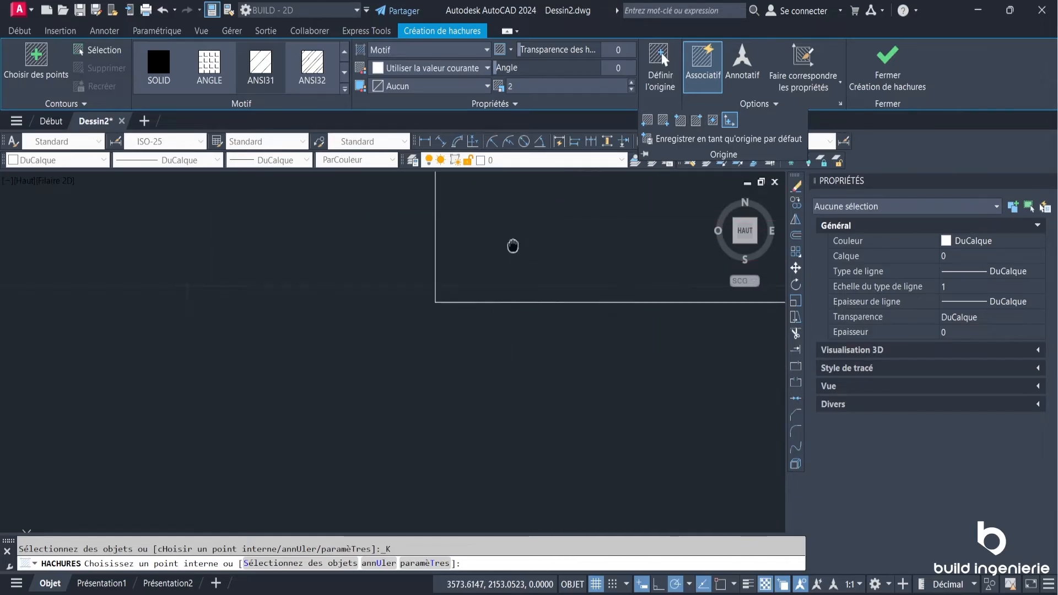
{"action": "middle_click_drag", "start_coordinate": [509, 220], "coordinate": [508, 256]}
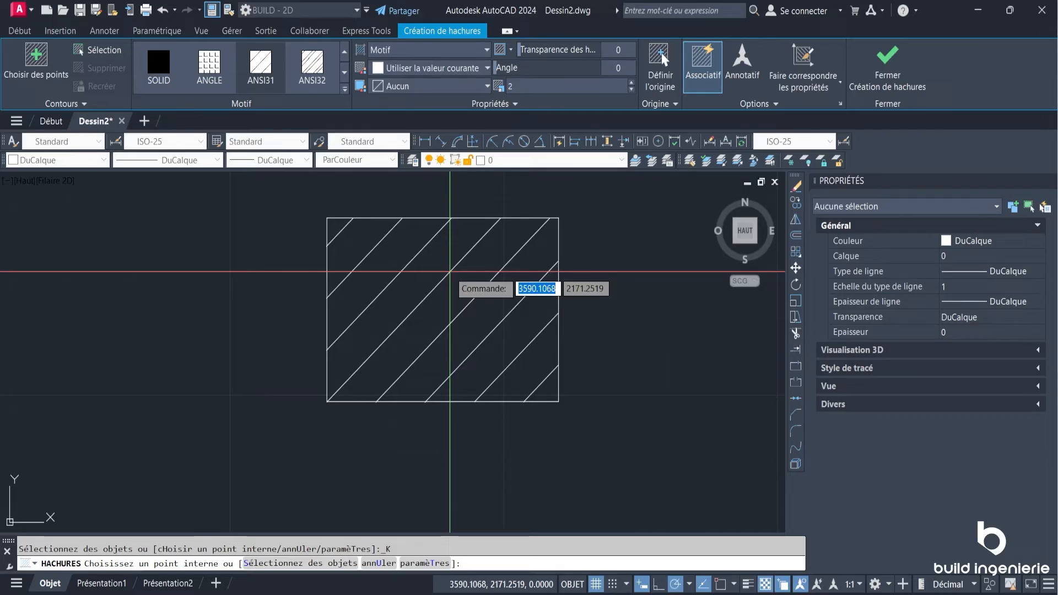
Check the additional hatch options, apply the ANSI31 hatch inside the rectangle and finish the hatch
{"action": "left_click", "coordinate": [783, 102]}
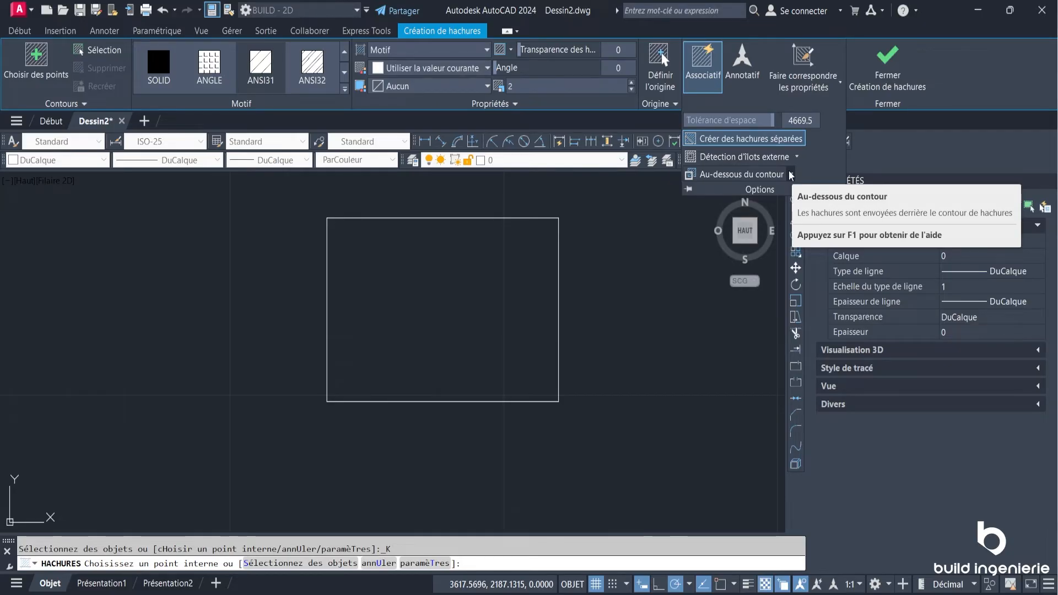
{"action": "left_click", "coordinate": [451, 281]}
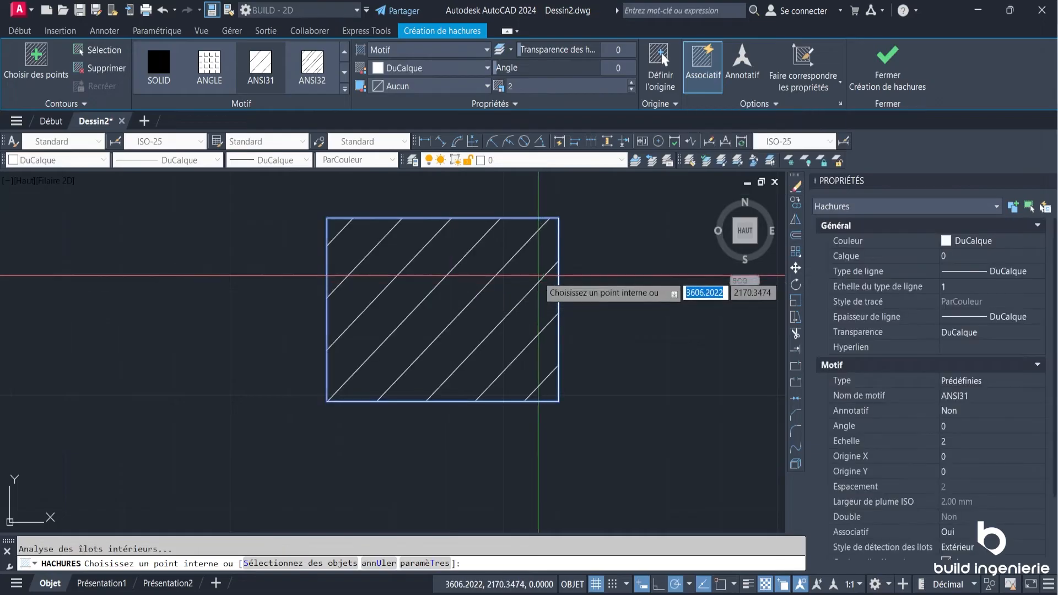
{"action": "left_click", "coordinate": [901, 71]}
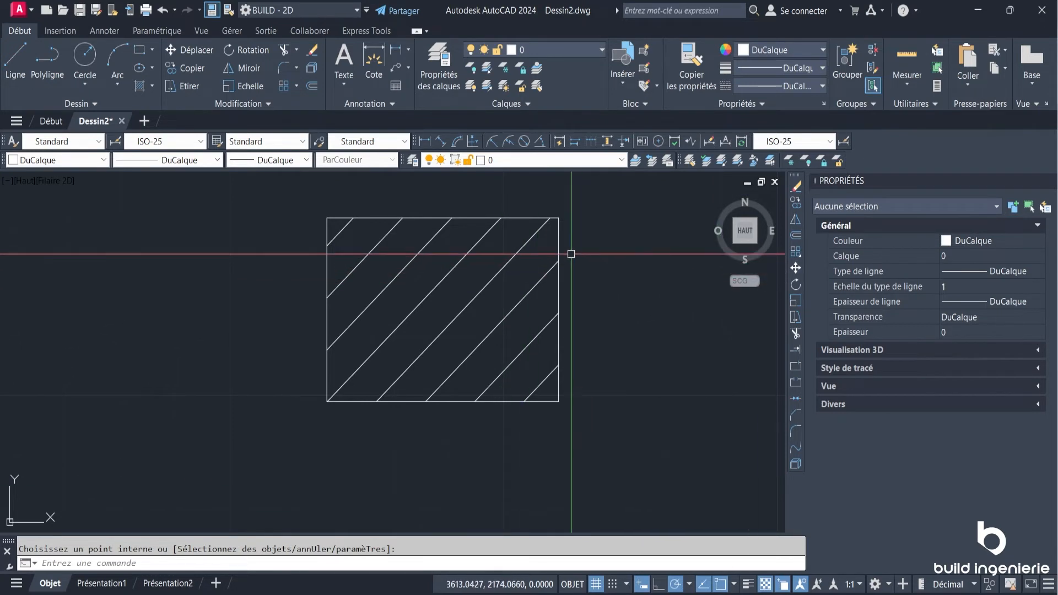
Select the rectangle's hatch, check its associative boundary option and clear the selection
{"action": "left_click", "coordinate": [511, 255]}
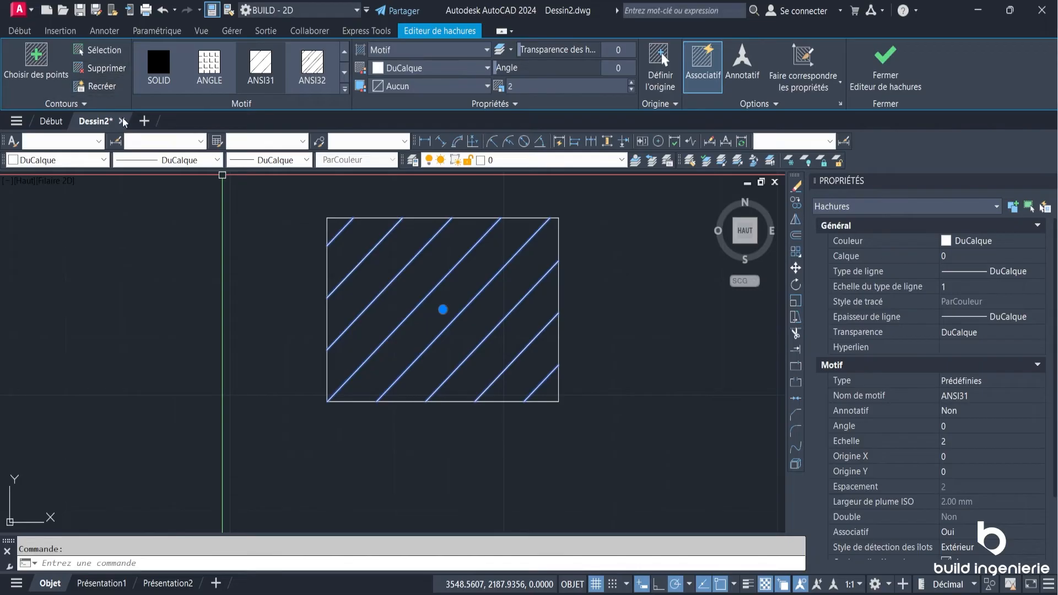
{"action": "mouse_move", "coordinate": [125, 122]}
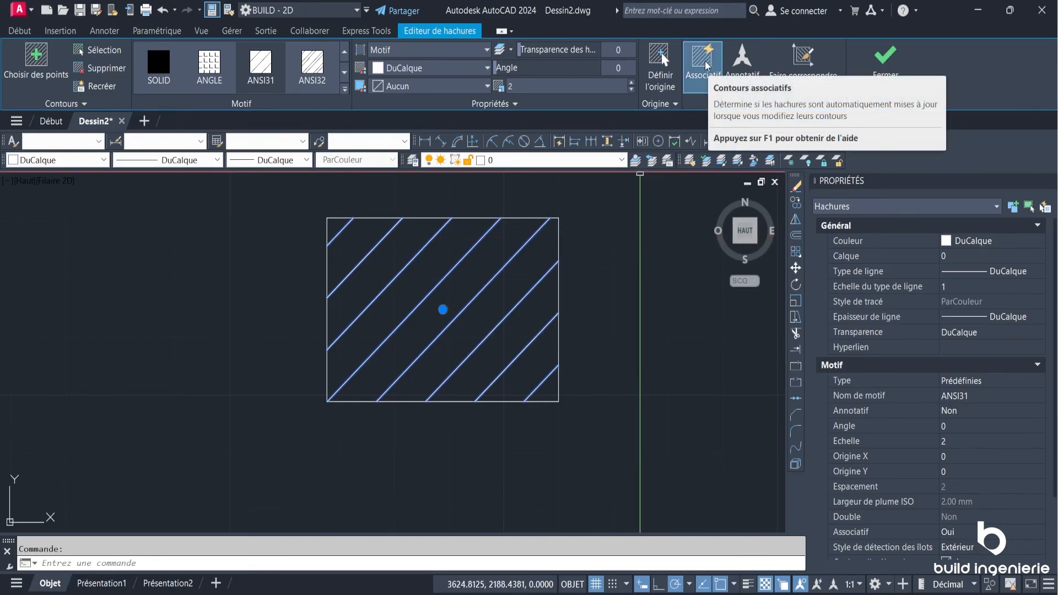
{"action": "key", "text": "Escape"}
Stretch the hatched rectangle's right edge outward and its lower-right corner downward
{"action": "left_click", "coordinate": [559, 218]}
{"action": "scroll", "coordinate": [581, 241], "scroll_direction": "down", "scroll_amount": 2}
{"action": "scroll", "coordinate": [580, 241], "scroll_direction": "down", "scroll_amount": 2}
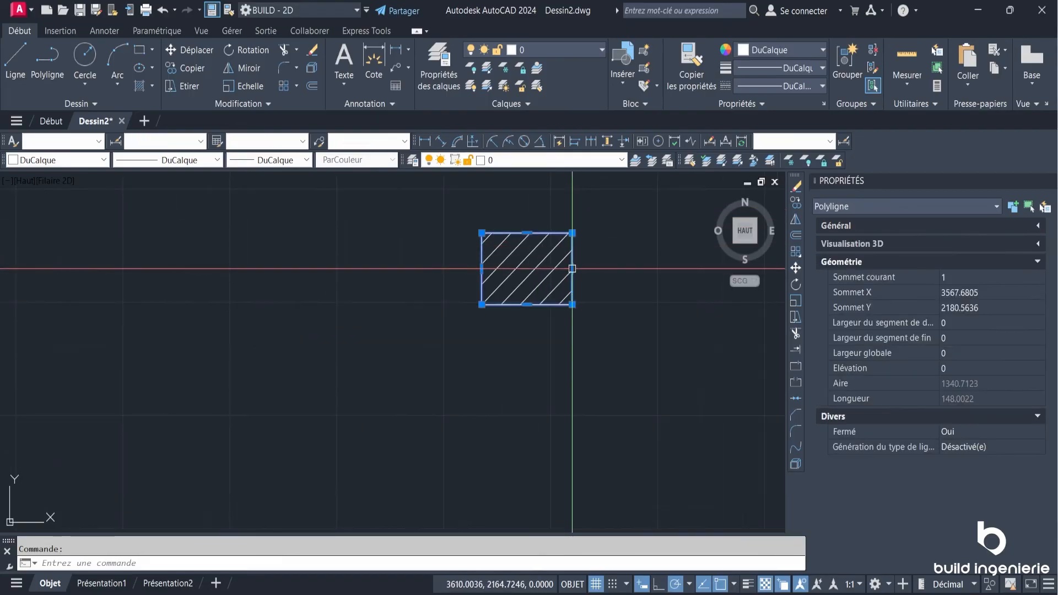
{"action": "left_click", "coordinate": [572, 269]}
{"action": "left_click", "coordinate": [626, 269]}
{"action": "left_click", "coordinate": [626, 371]}
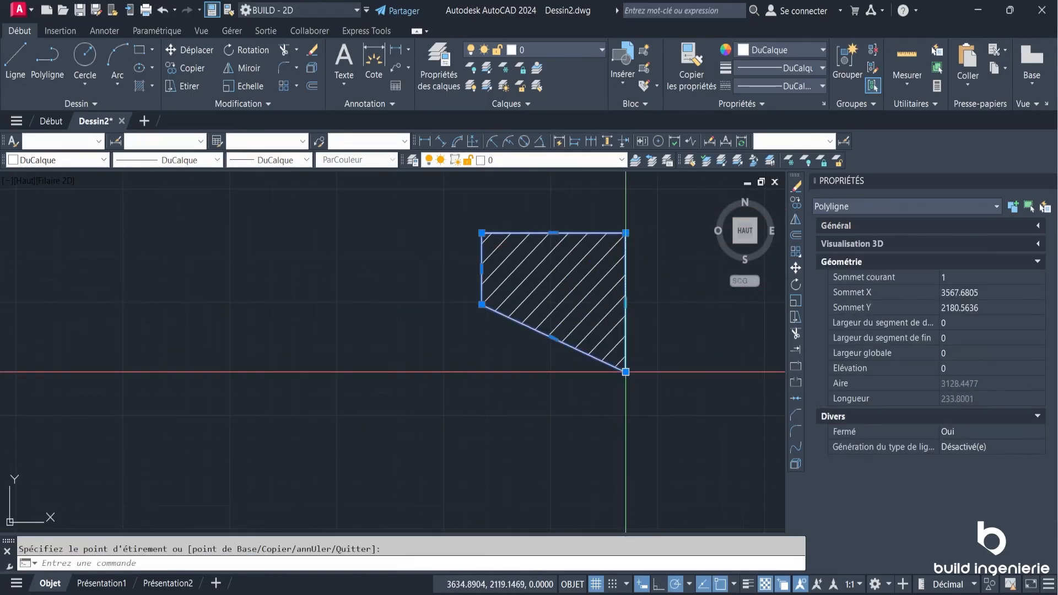
Stretch the boundary's lower-left corner down and outward and its upper-left corner outward, and clear the selection
{"action": "left_click", "coordinate": [482, 305]}
{"action": "left_click", "coordinate": [443, 364]}
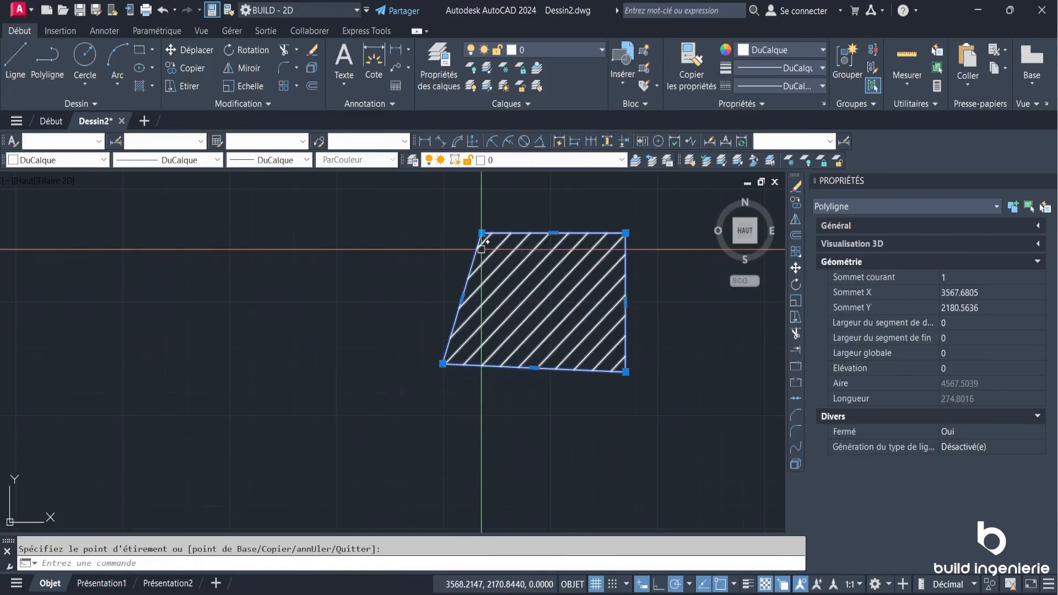
{"action": "left_click", "coordinate": [481, 233]}
{"action": "left_click", "coordinate": [447, 220]}
{"action": "key", "text": "Escape"}
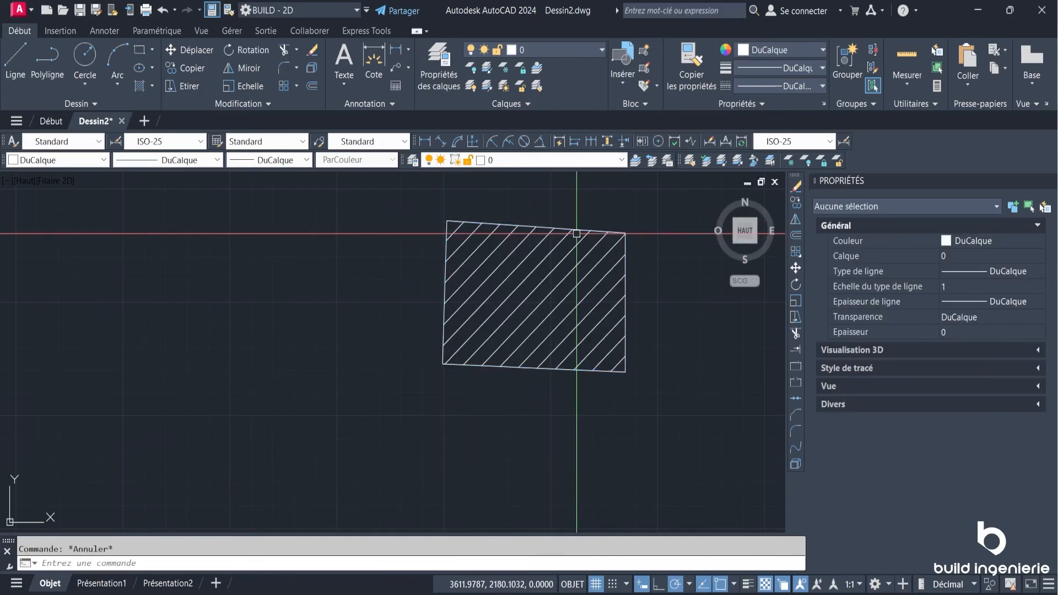
Select the hatch in the reshaped boundary to review its associative setting, and deselect it
{"action": "left_click", "coordinate": [577, 233]}
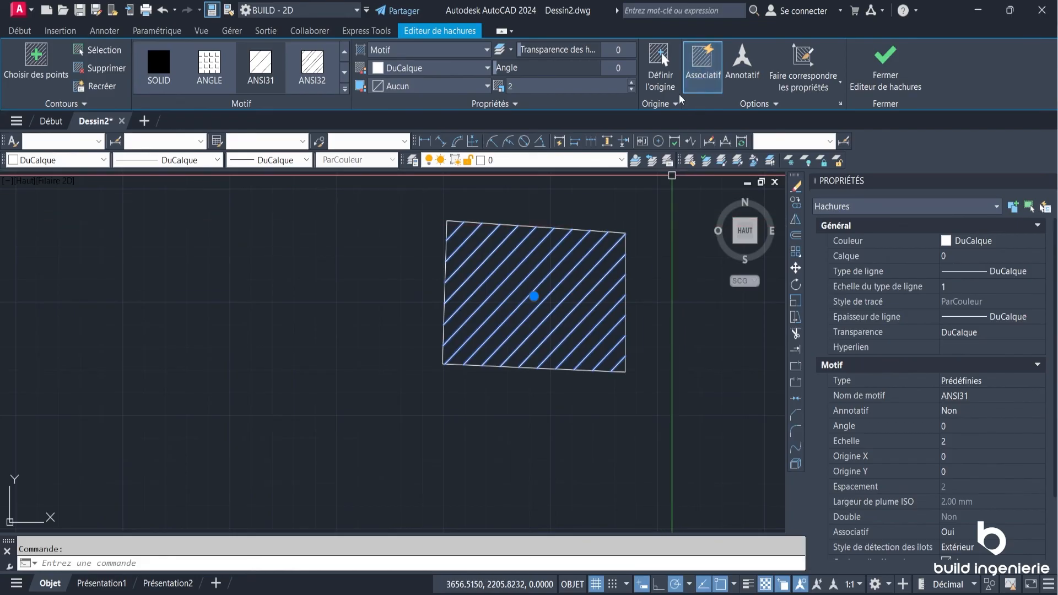
{"action": "key", "text": "Escape"}
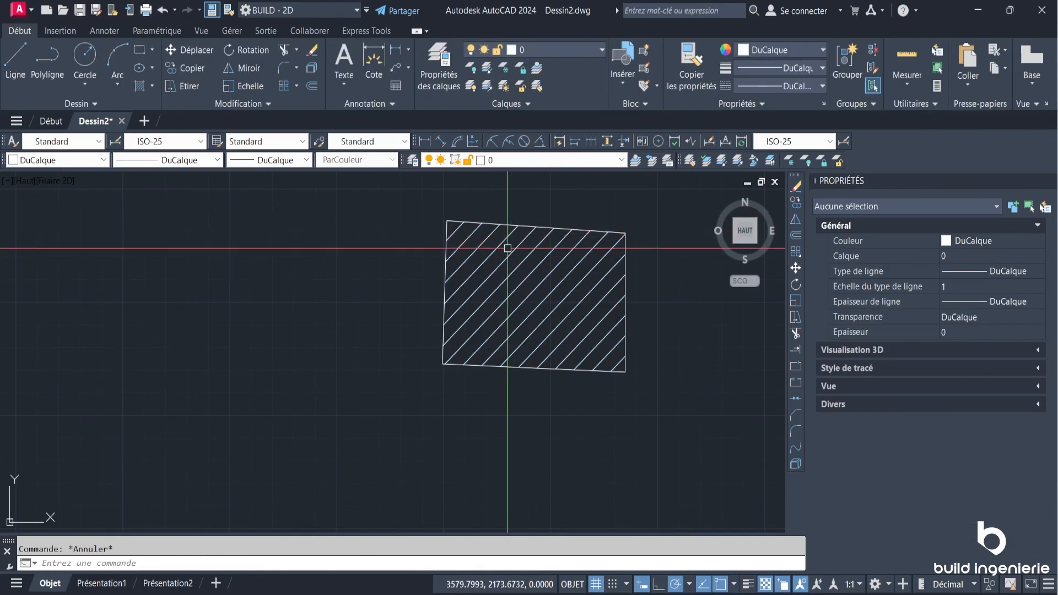
{"action": "middle_click_drag", "start_coordinate": [507, 248], "coordinate": [394, 262]}
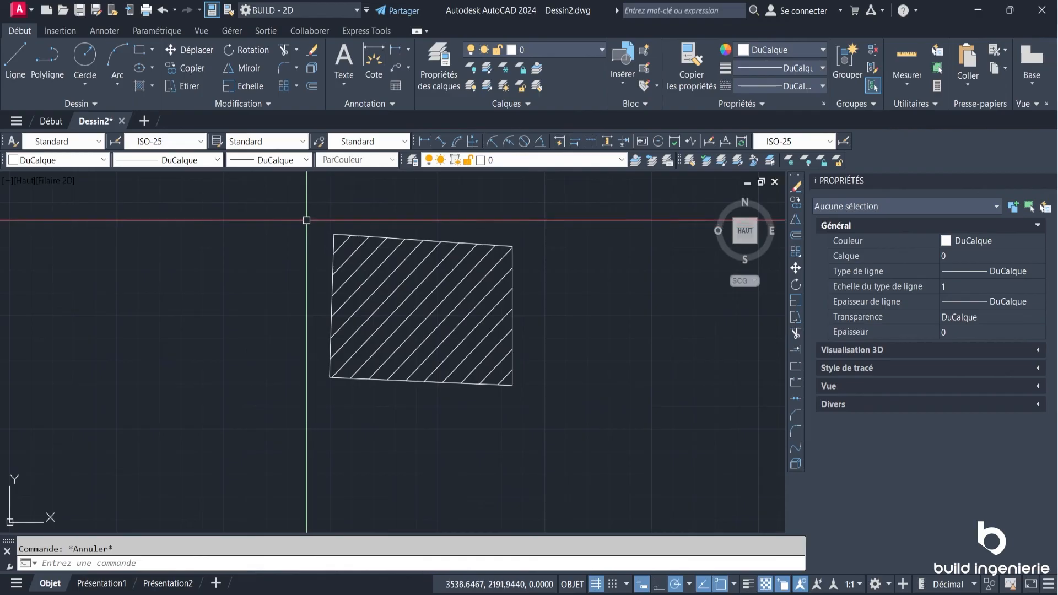